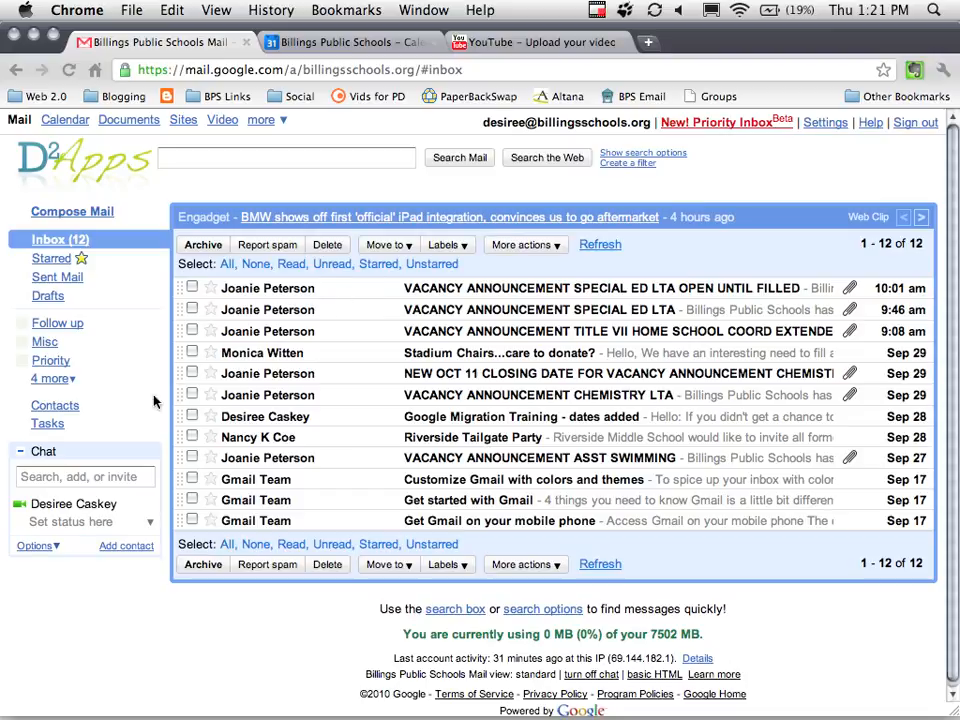
Open the task list in the mailbox, and minimize and restore its pane
{"action": "left_click", "coordinate": [46, 425]}
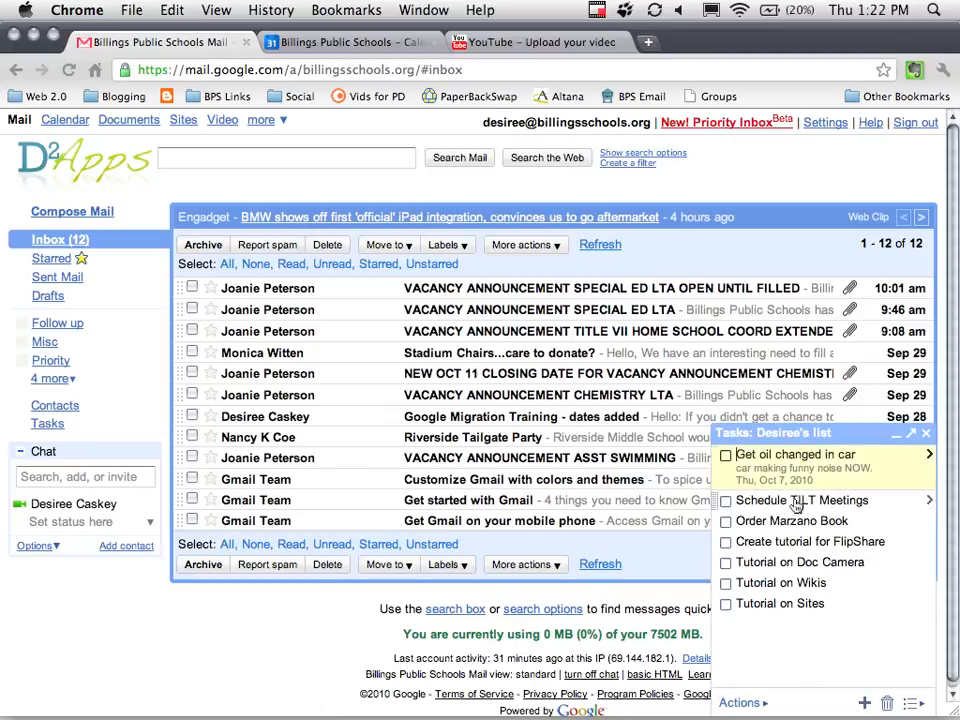
{"action": "left_click", "coordinate": [835, 628]}
{"action": "left_click", "coordinate": [816, 605]}
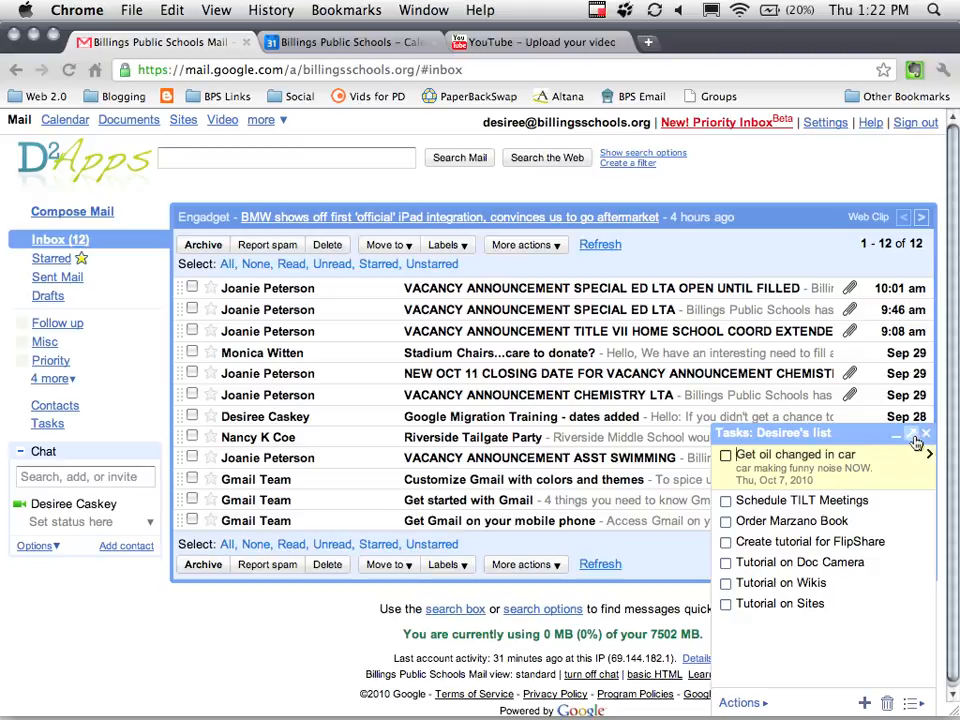
{"action": "left_click", "coordinate": [895, 437]}
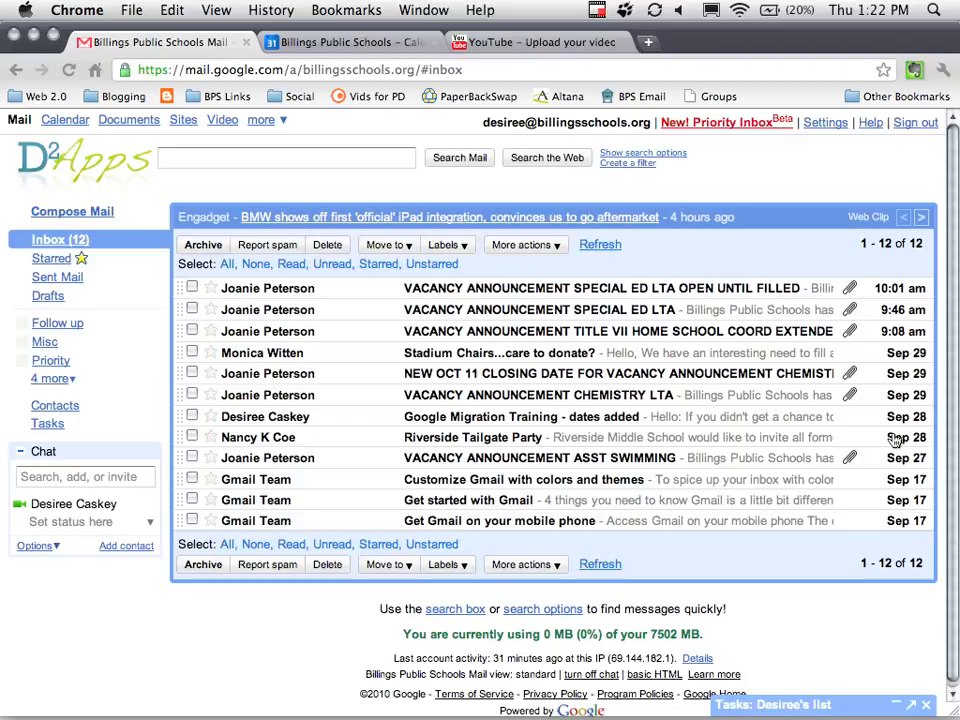
{"action": "left_click", "coordinate": [850, 706]}
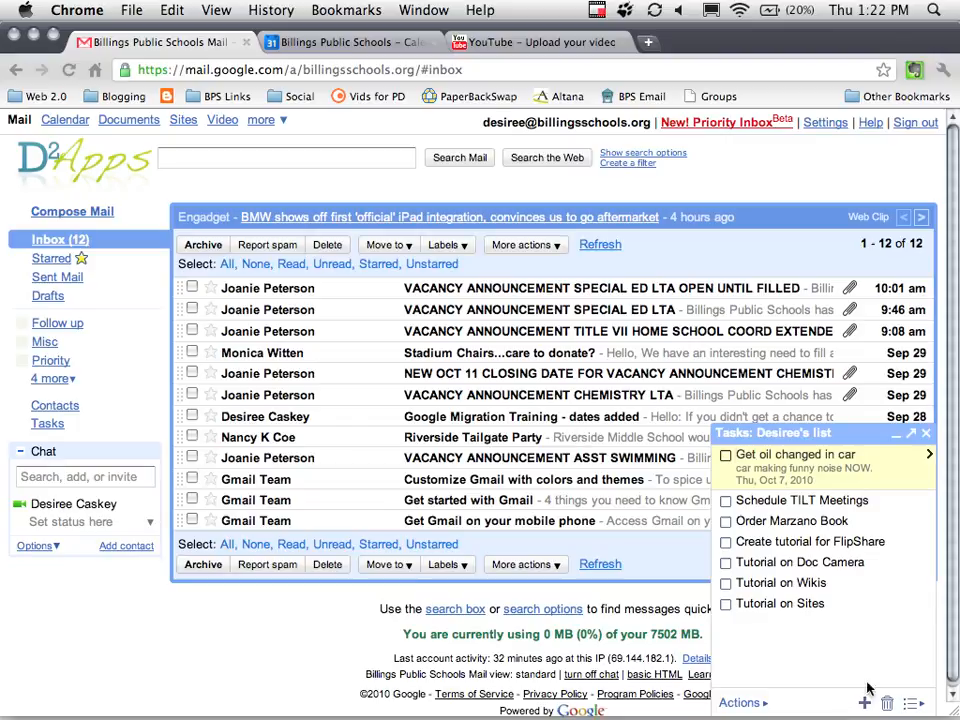
Pop the task list out into its own window, move that window lower and return the list to the mailbox
{"action": "left_click", "coordinate": [910, 437]}
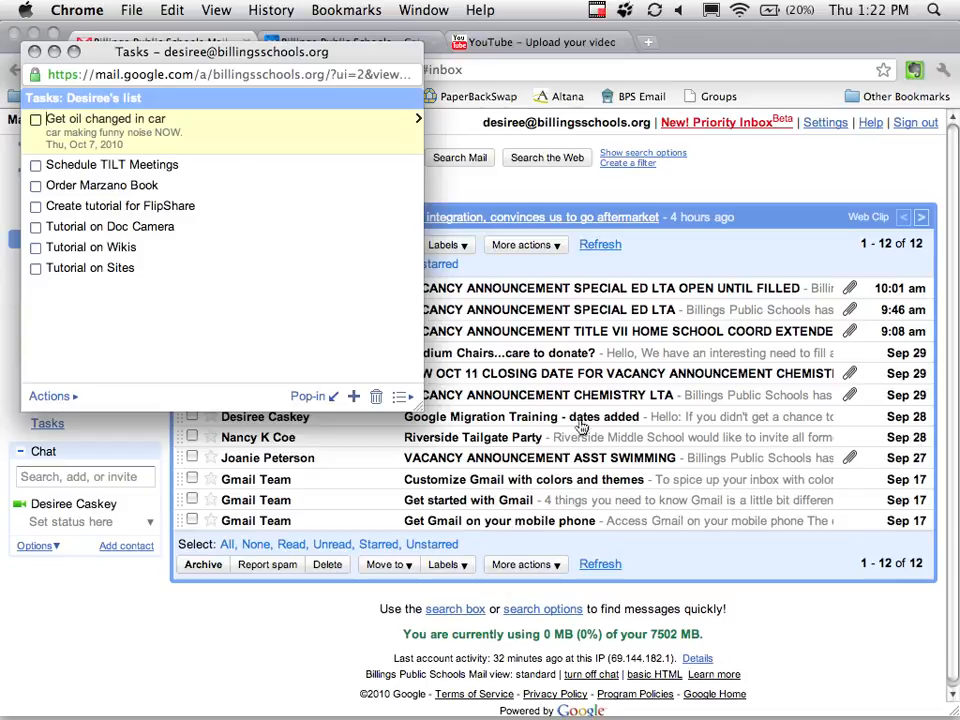
{"action": "left_click_drag", "start_coordinate": [351, 55], "coordinate": [370, 330]}
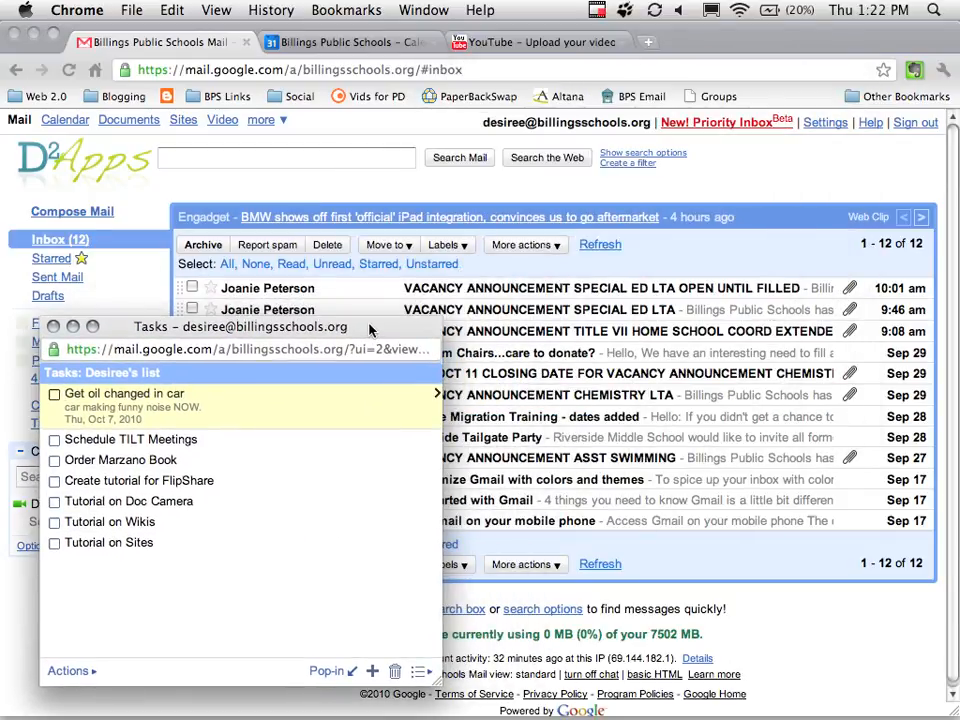
{"action": "left_click", "coordinate": [326, 671]}
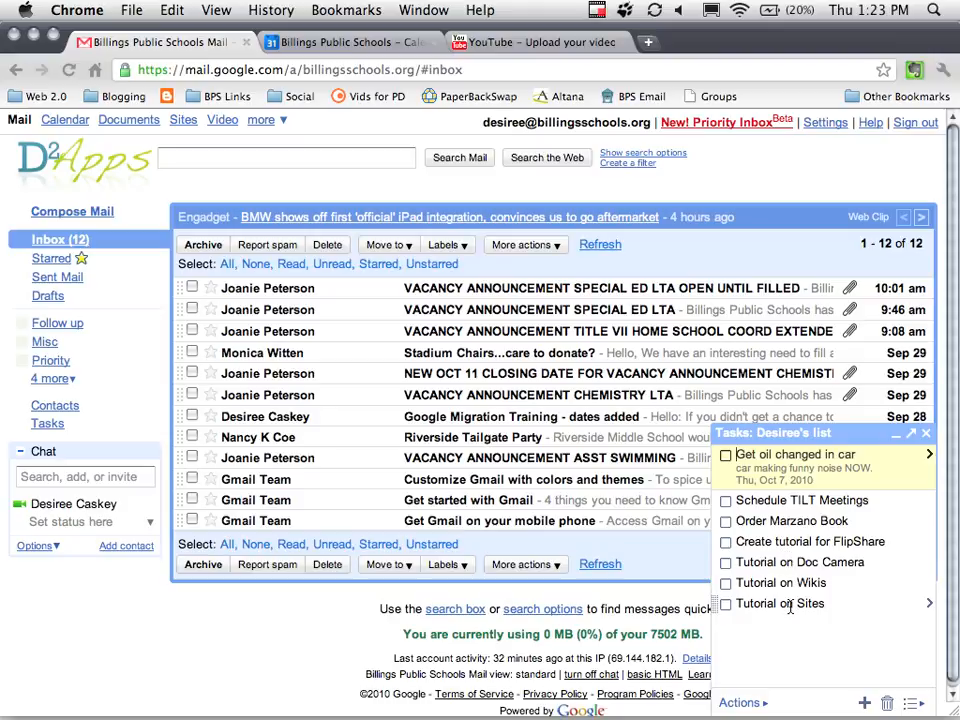
Move the "Get oil changed in car" task directly below "Create tutorial for FlipShare" and review the available task actions
{"action": "left_click_drag", "start_coordinate": [716, 460], "coordinate": [718, 548]}
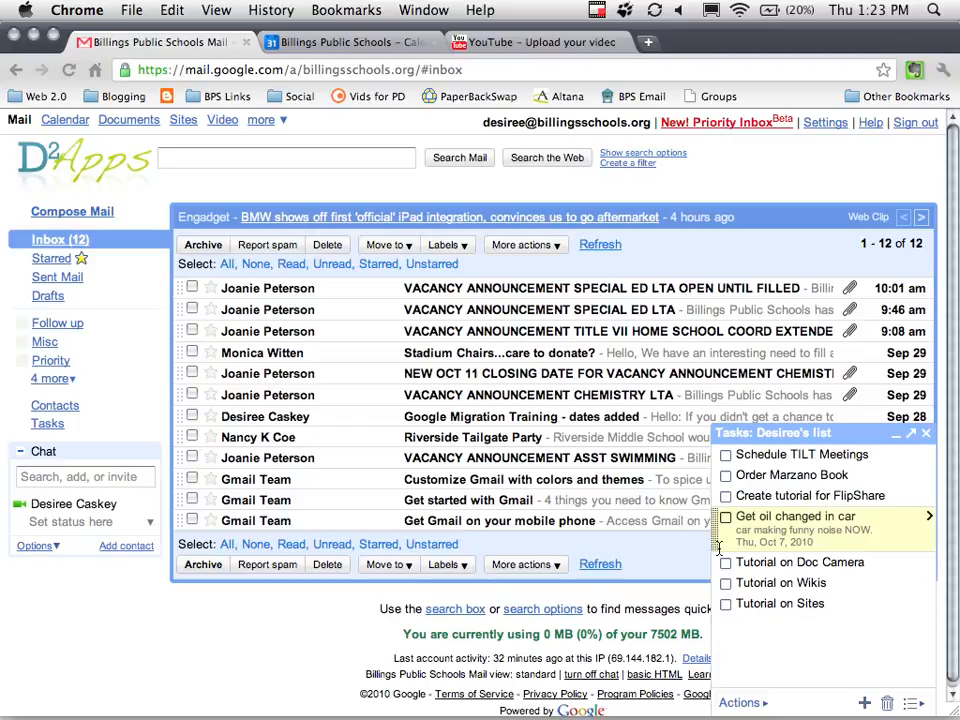
{"action": "left_click", "coordinate": [741, 703]}
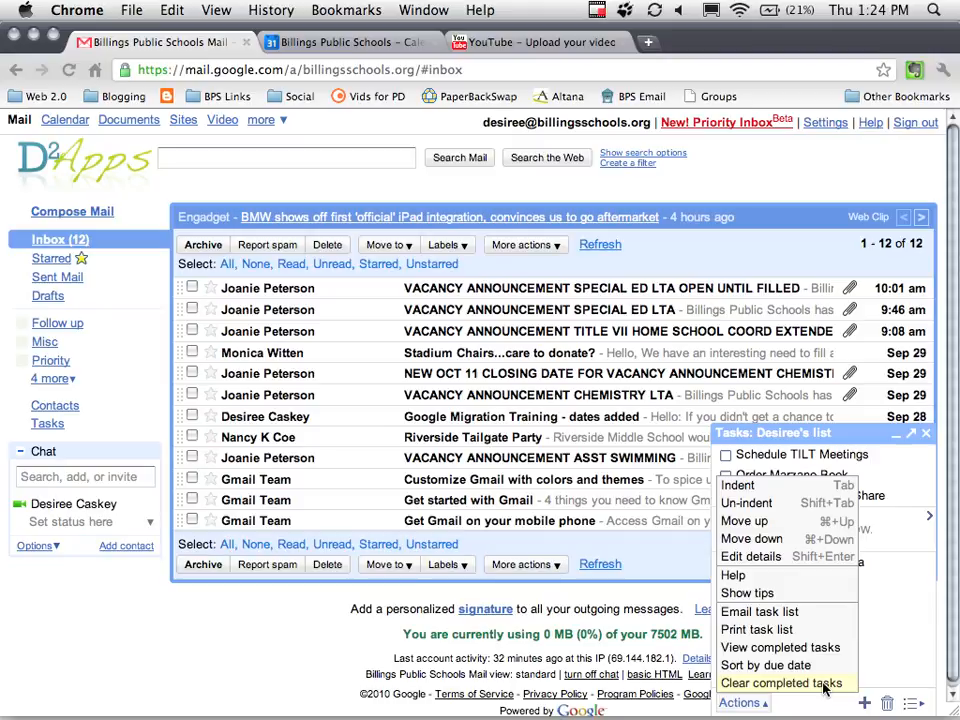
{"action": "left_click", "coordinate": [885, 658]}
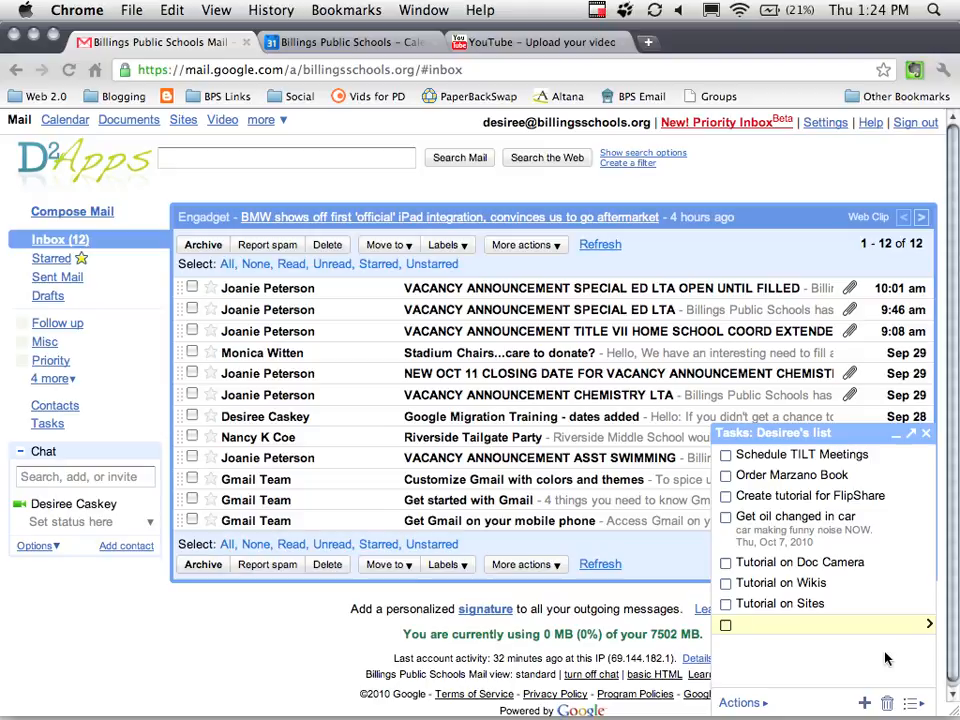
Create a new task list named "Tutorials"
{"action": "left_click", "coordinate": [912, 704]}
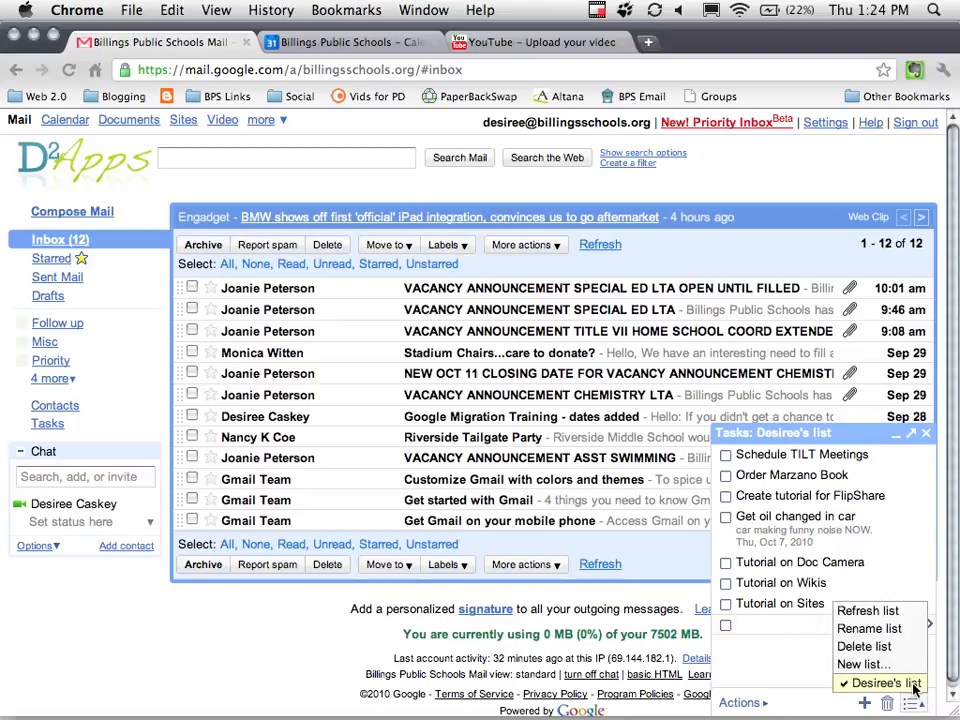
{"action": "left_click", "coordinate": [903, 665]}
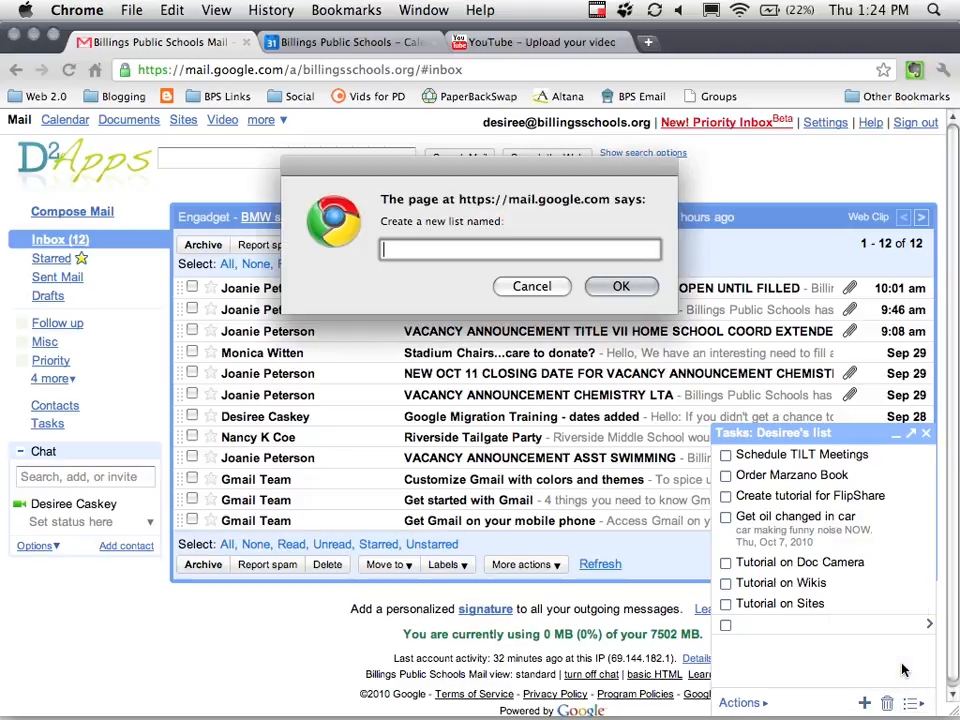
{"action": "type", "text": "Tutorials"}
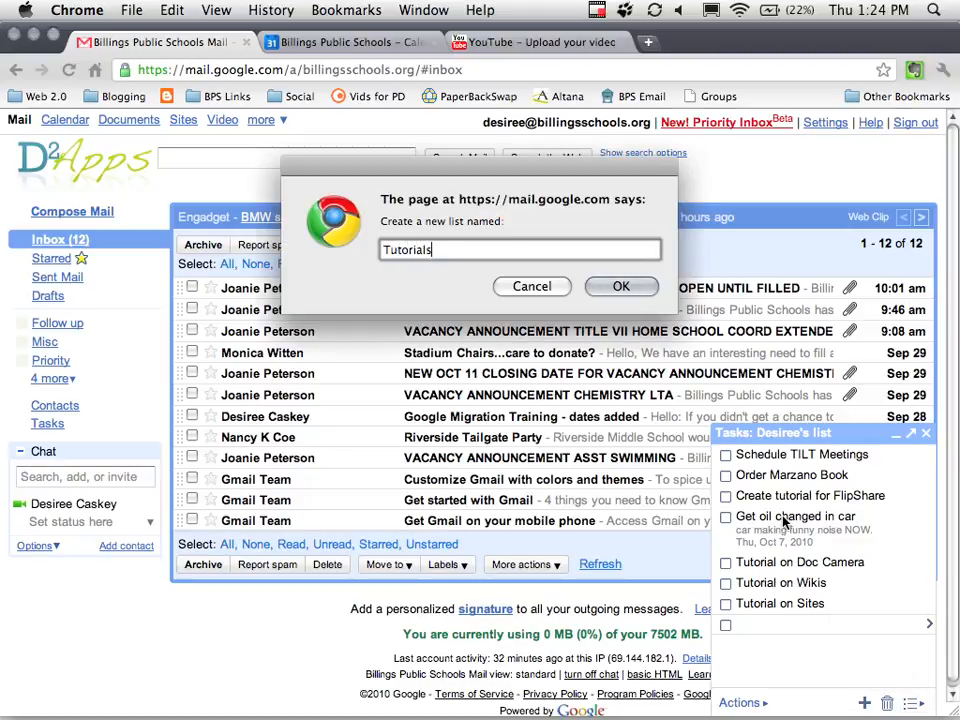
{"action": "left_click", "coordinate": [623, 287]}
Add the tasks "Sites", "Document Camera", "Wikis" and "Docs - Forms" to the Tutorials list
{"action": "left_click", "coordinate": [834, 458]}
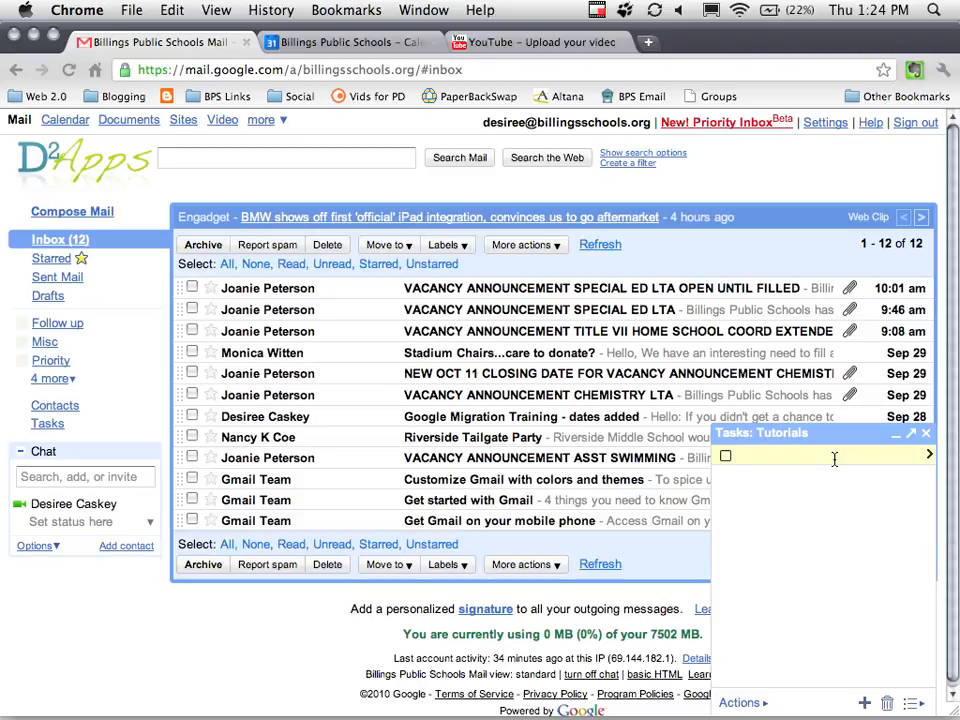
{"action": "type", "text": "Sites"}
{"action": "key", "text": "Return"}
{"action": "type", "text": "Doc"}
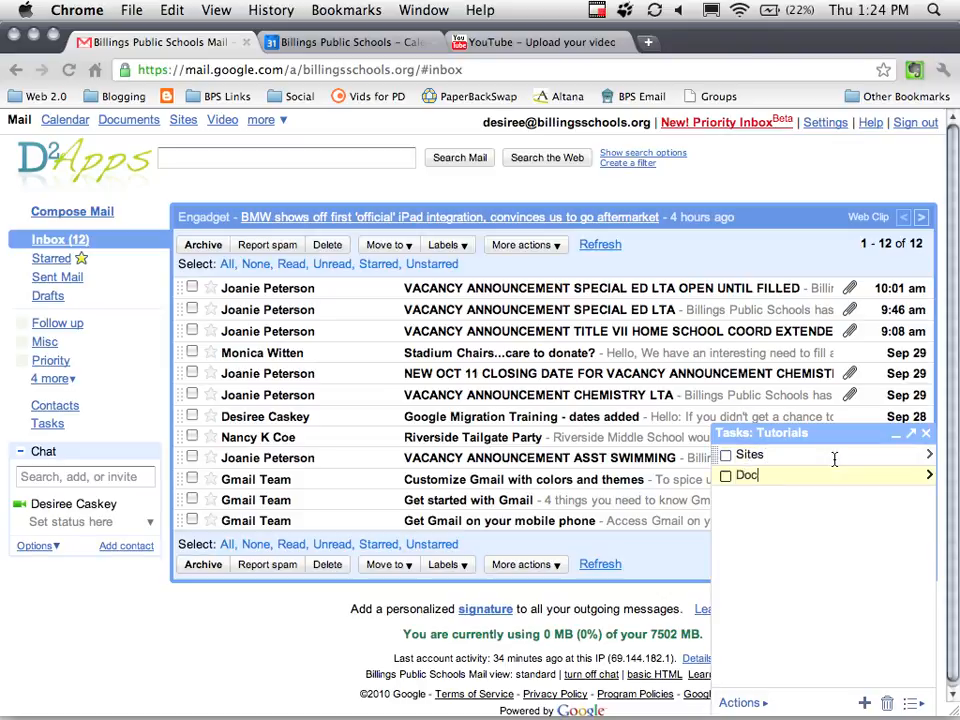
{"action": "type", "text": "ument Camera"}
{"action": "key", "text": "Return"}
{"action": "type", "text": "Wikis"}
{"action": "key", "text": "Return"}
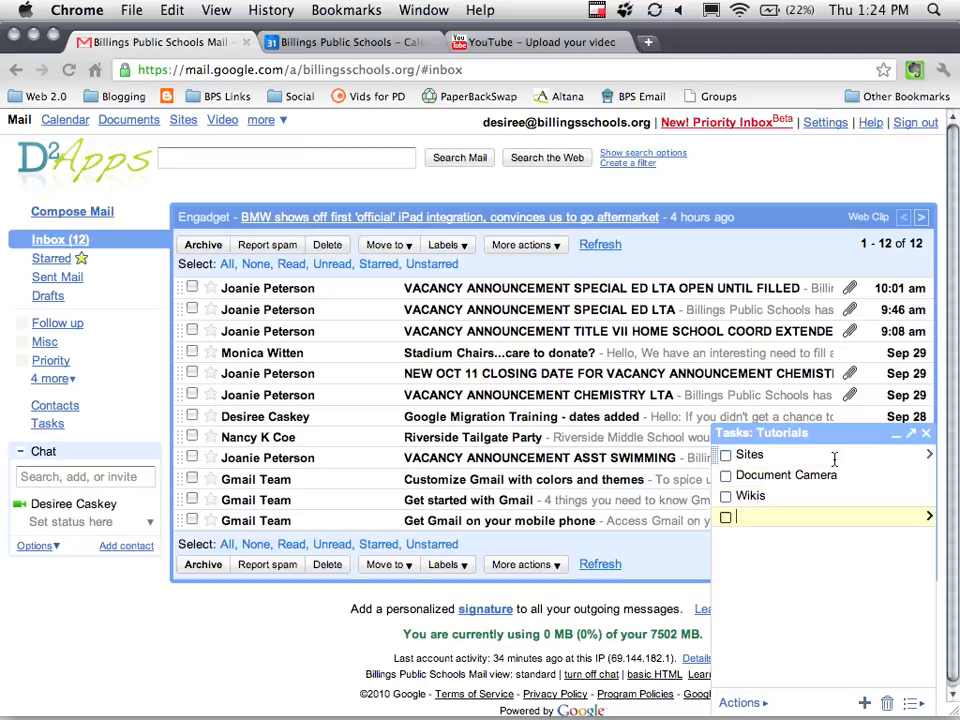
{"action": "type", "text": "Docs - Forms"}
{"action": "key", "text": "Return"}
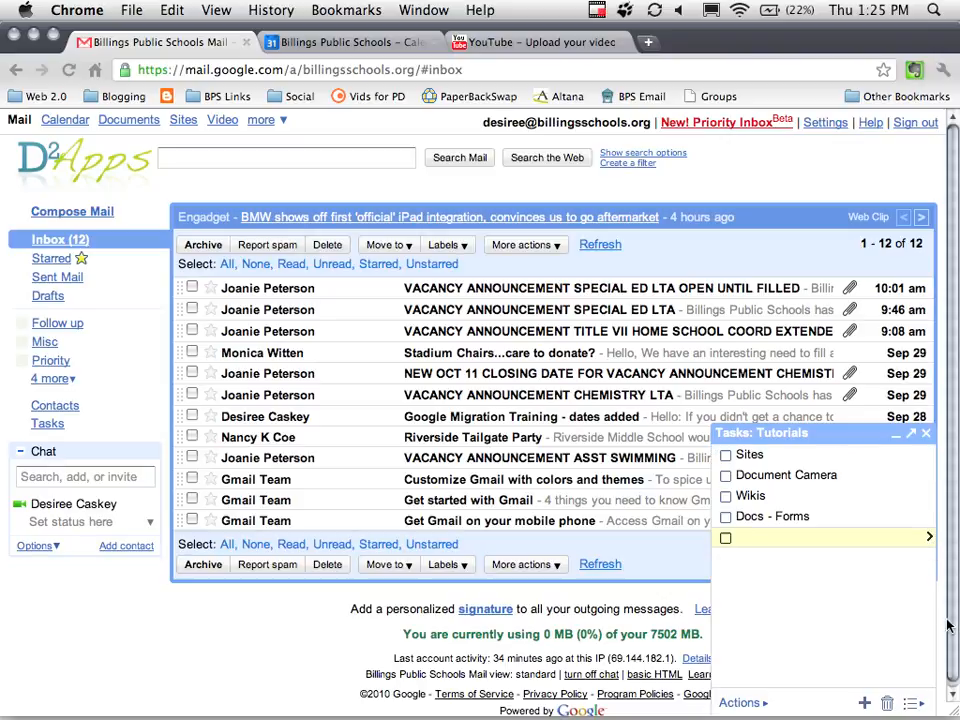
Delete the "Tutorial on Sites" and "Tutorial on Wikis" tasks from the original personal list and reopen the Tutorials list
{"action": "left_click", "coordinate": [918, 705]}
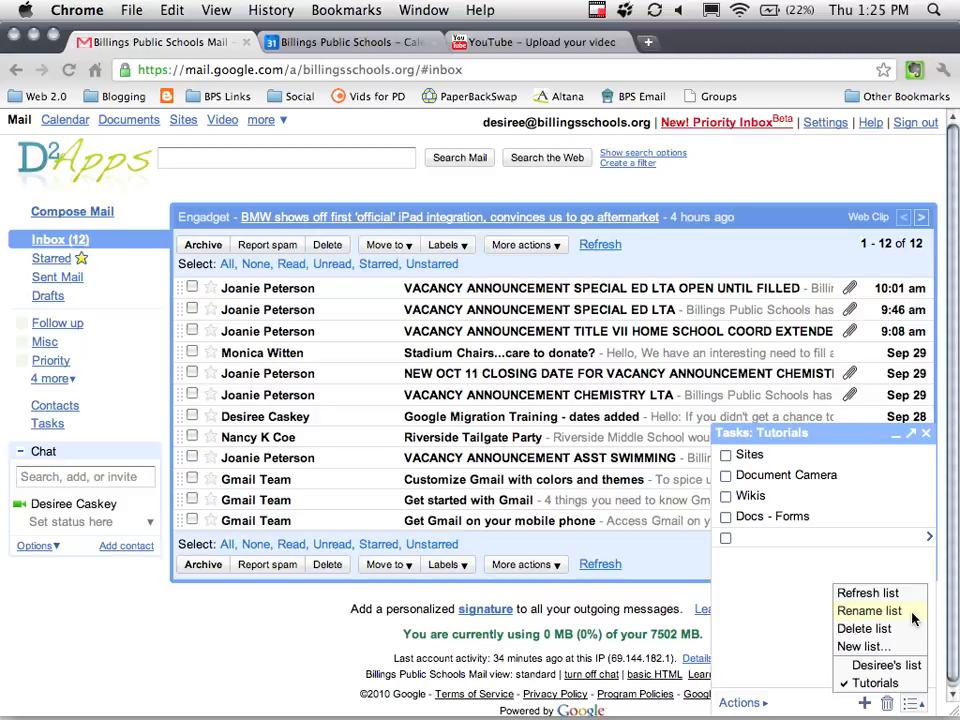
{"action": "left_click", "coordinate": [898, 668]}
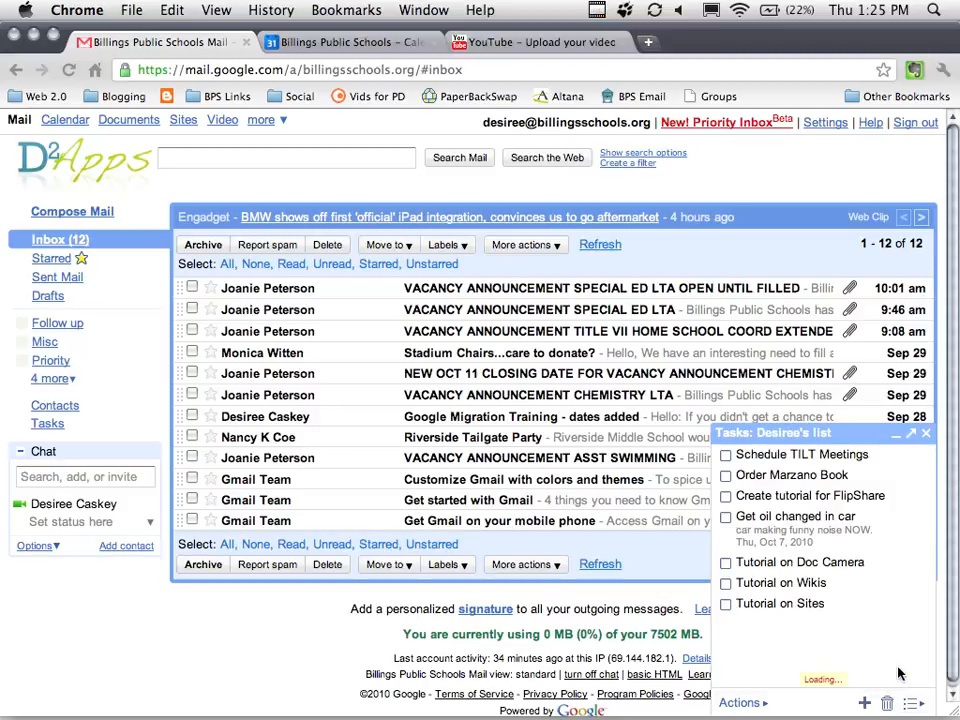
{"action": "left_click", "coordinate": [768, 605]}
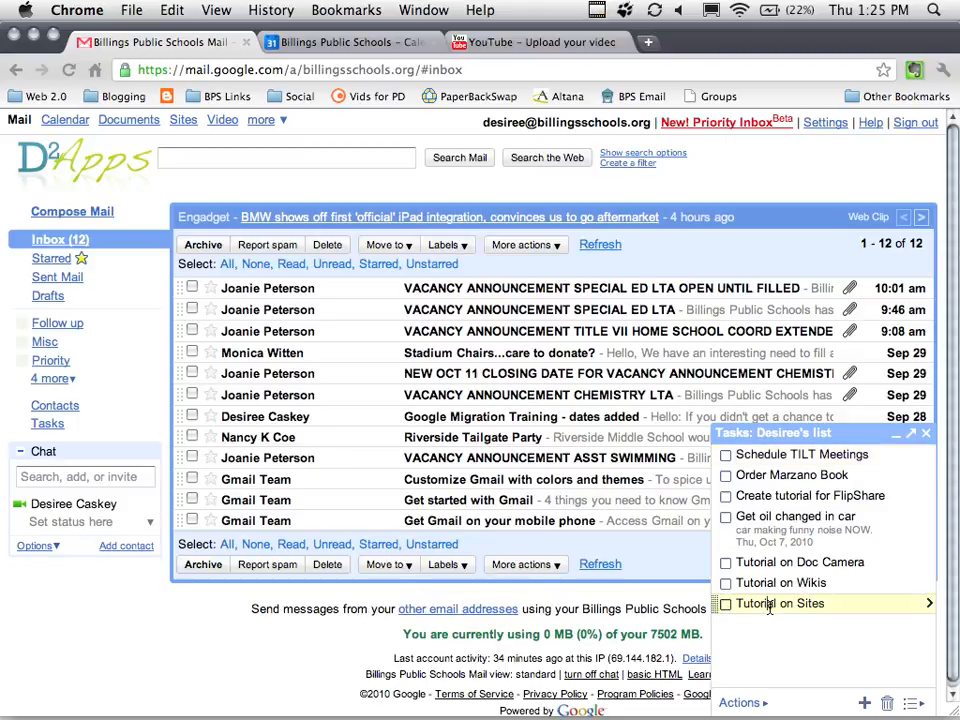
{"action": "left_click", "coordinate": [887, 703]}
{"action": "left_click", "coordinate": [810, 581]}
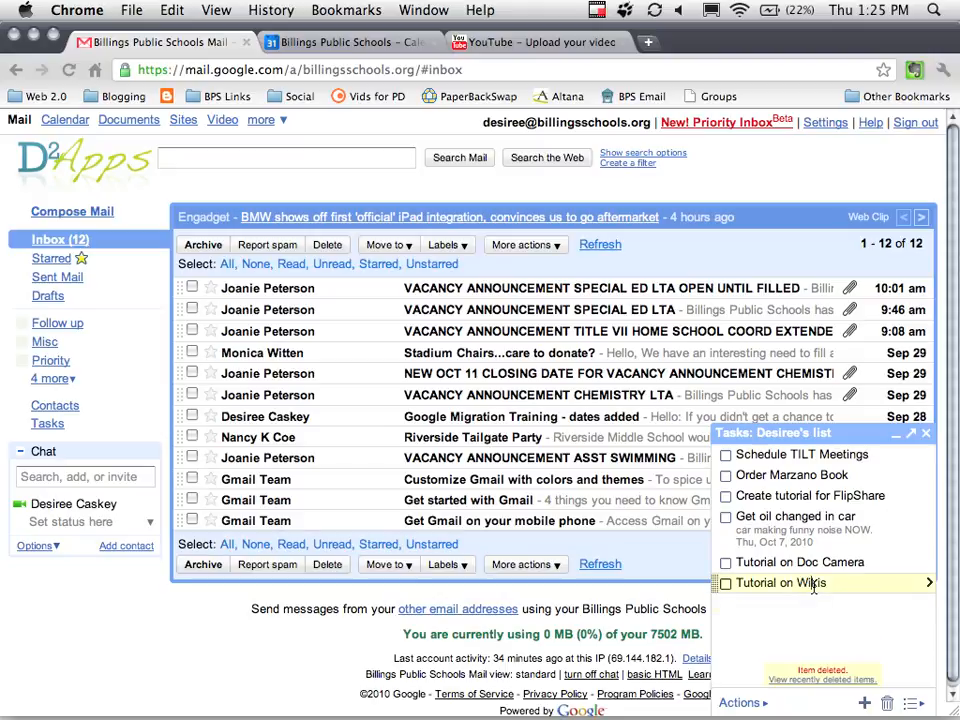
{"action": "left_click", "coordinate": [887, 704]}
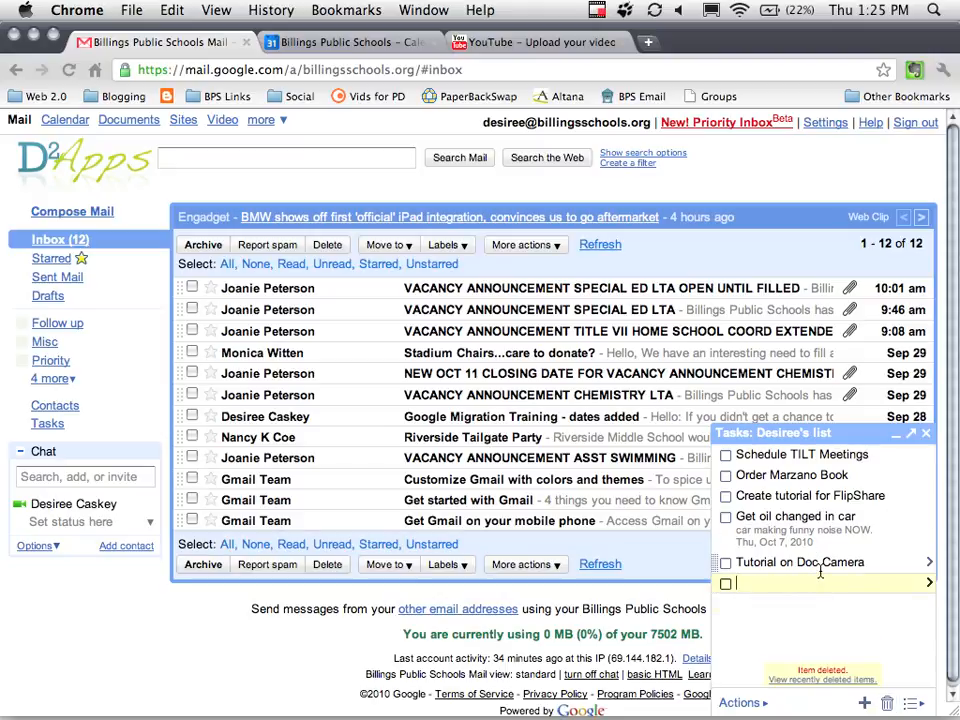
{"action": "left_click", "coordinate": [911, 704]}
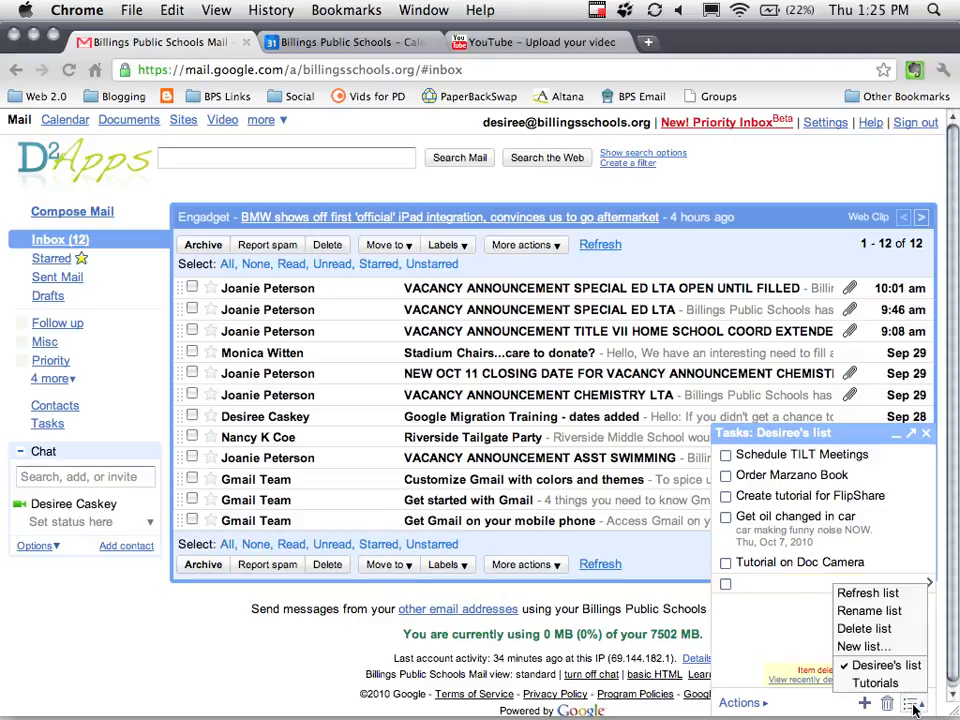
{"action": "left_click", "coordinate": [878, 683]}
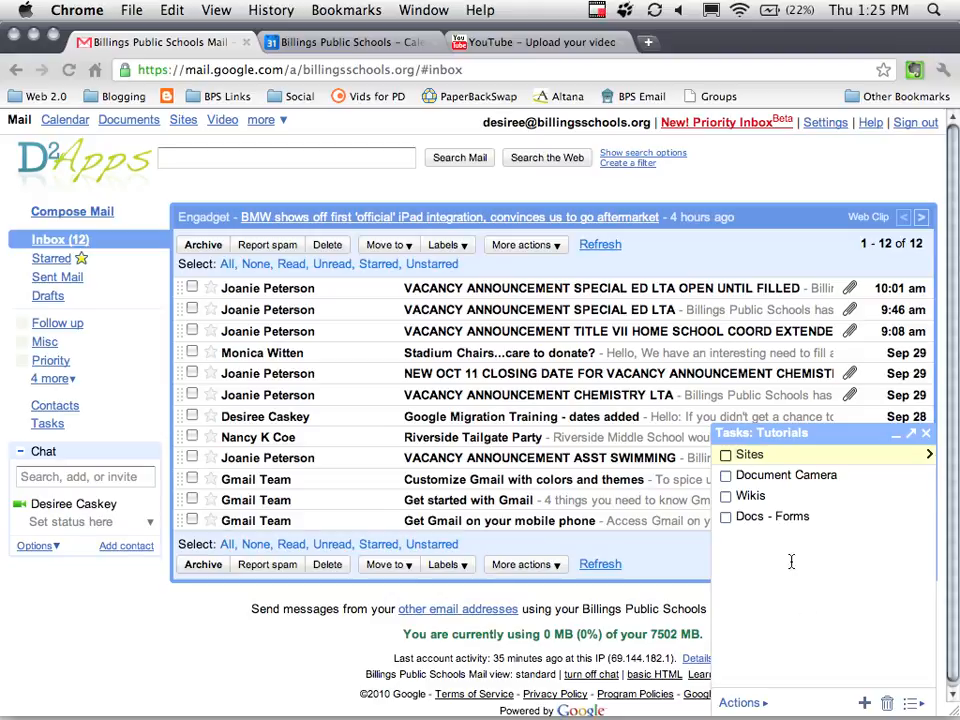
Switch to Google Calendar, turn on the Tasks calendar and display the Tutorials list there
{"action": "left_click", "coordinate": [336, 41]}
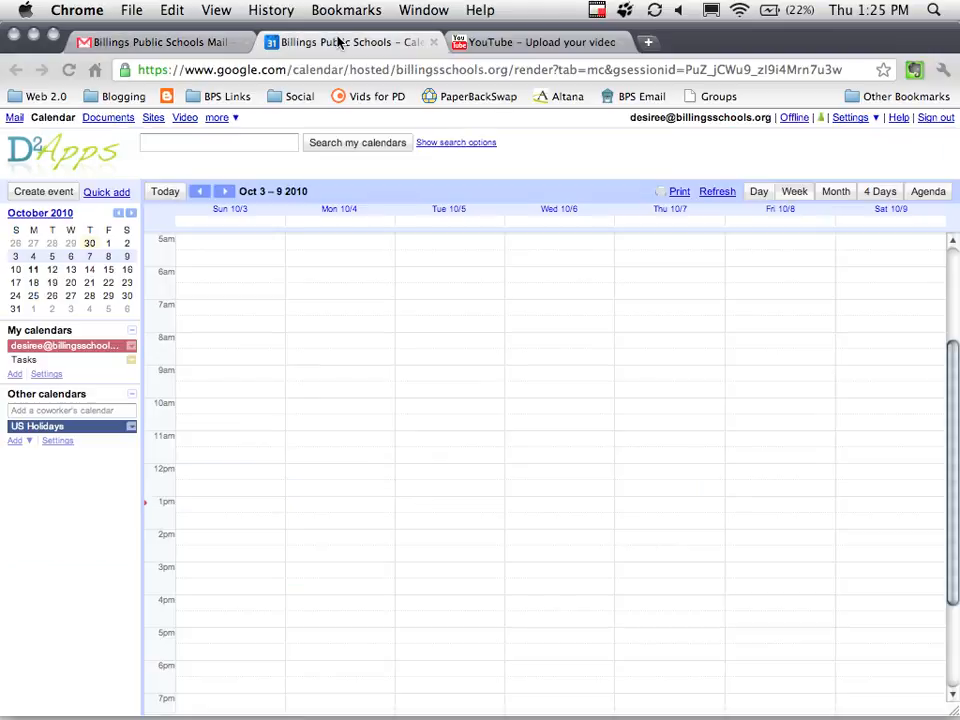
{"action": "left_click", "coordinate": [26, 359]}
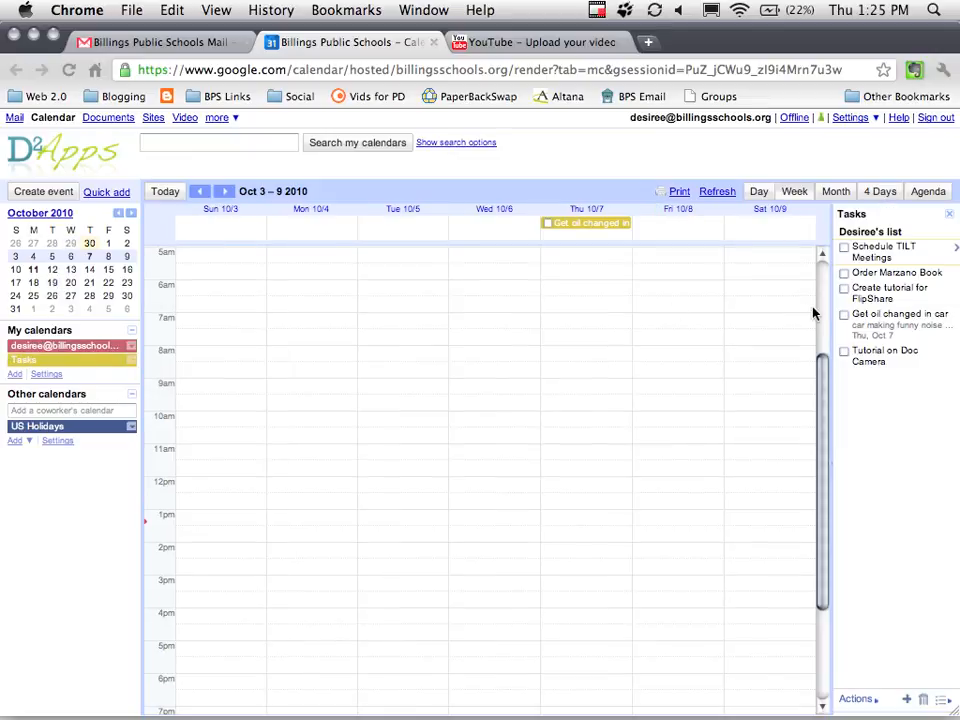
{"action": "left_click", "coordinate": [931, 374]}
{"action": "left_click", "coordinate": [941, 700]}
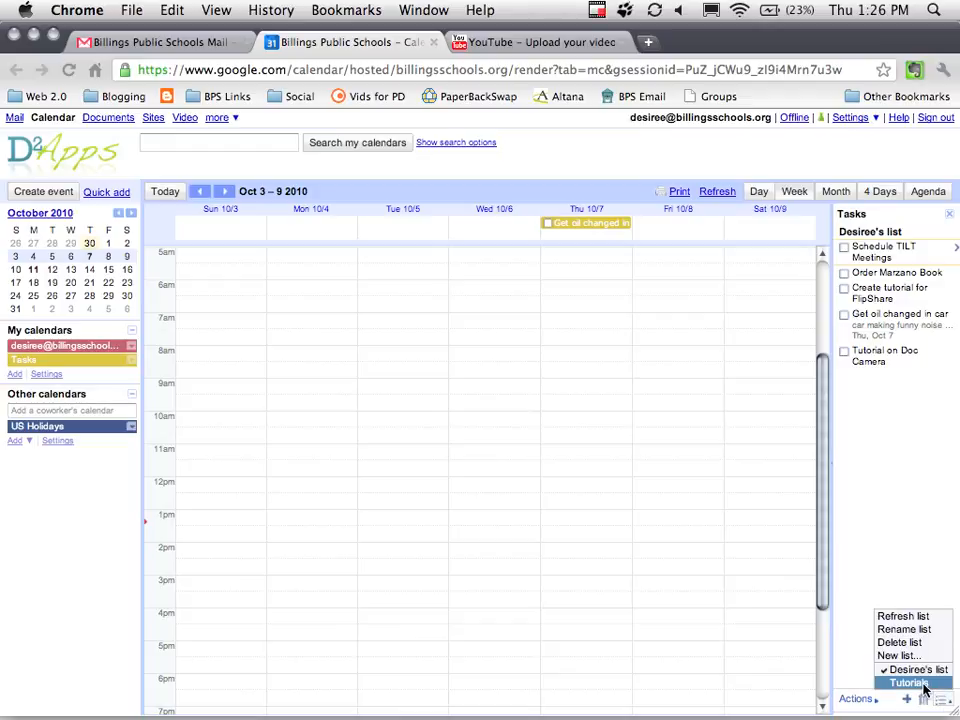
{"action": "left_click", "coordinate": [920, 684]}
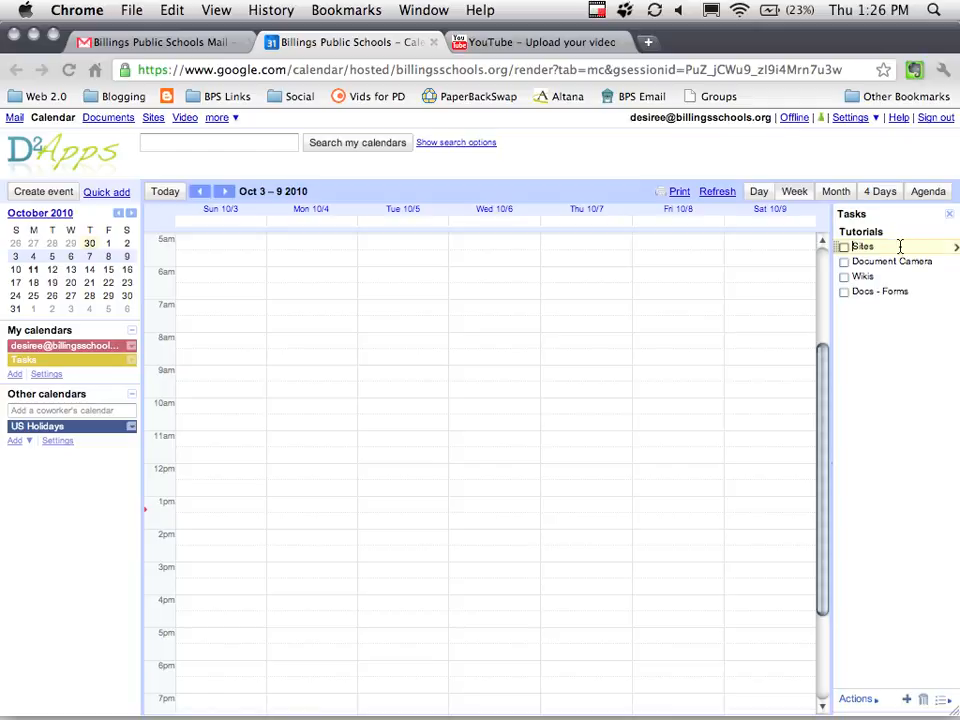
Set the due date of the Sites task to Tuesday, October 5, 2010
{"action": "left_click", "coordinate": [952, 246]}
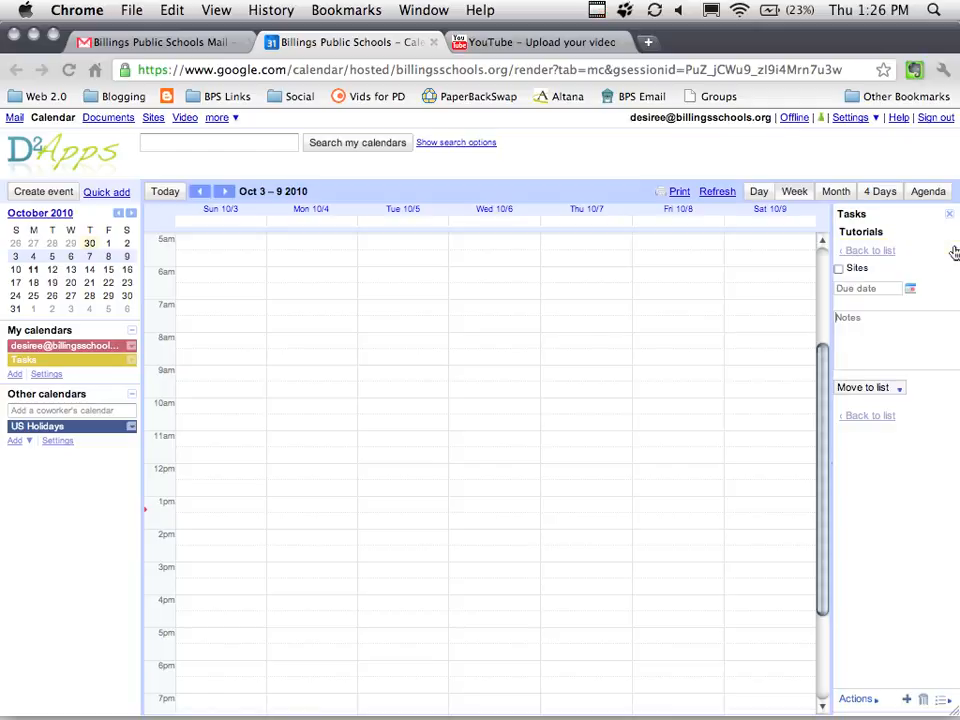
{"action": "left_click", "coordinate": [911, 289]}
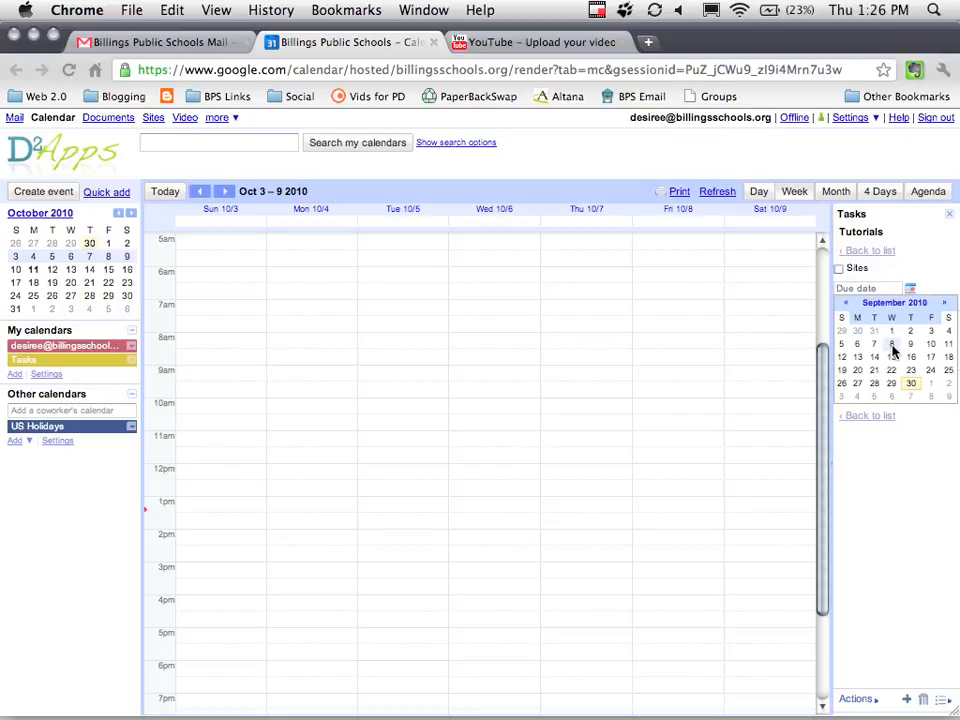
{"action": "left_click", "coordinate": [948, 303]}
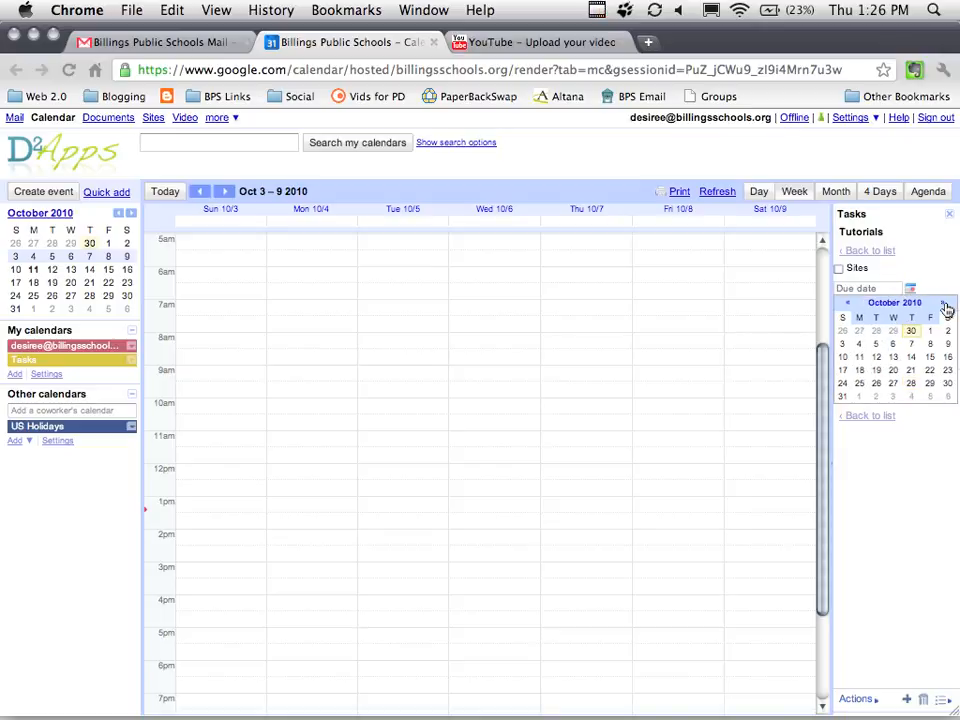
{"action": "left_click", "coordinate": [876, 345]}
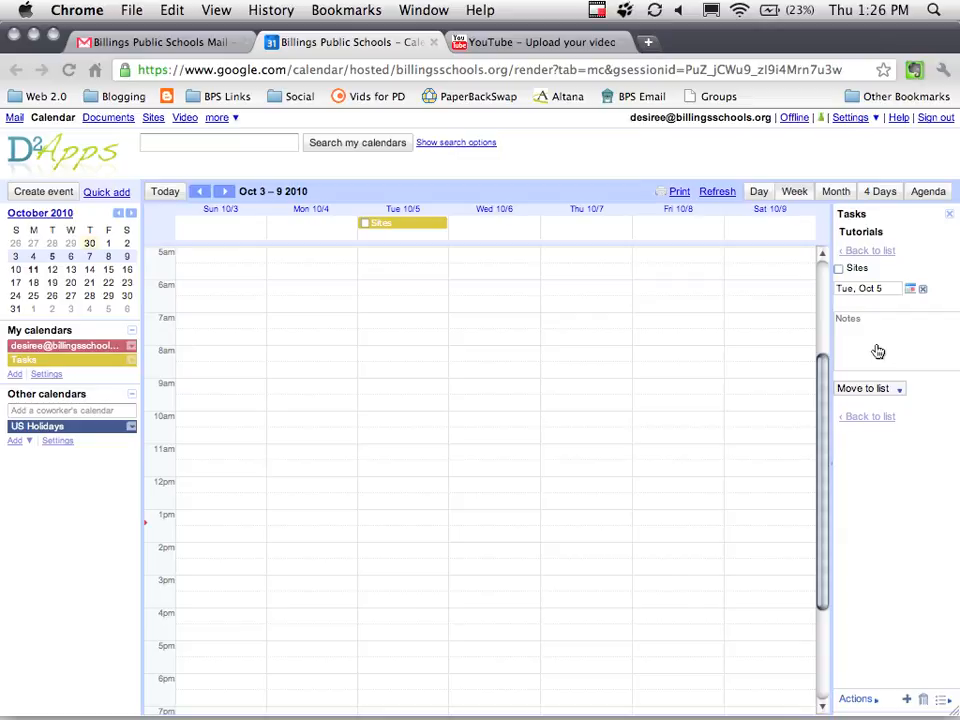